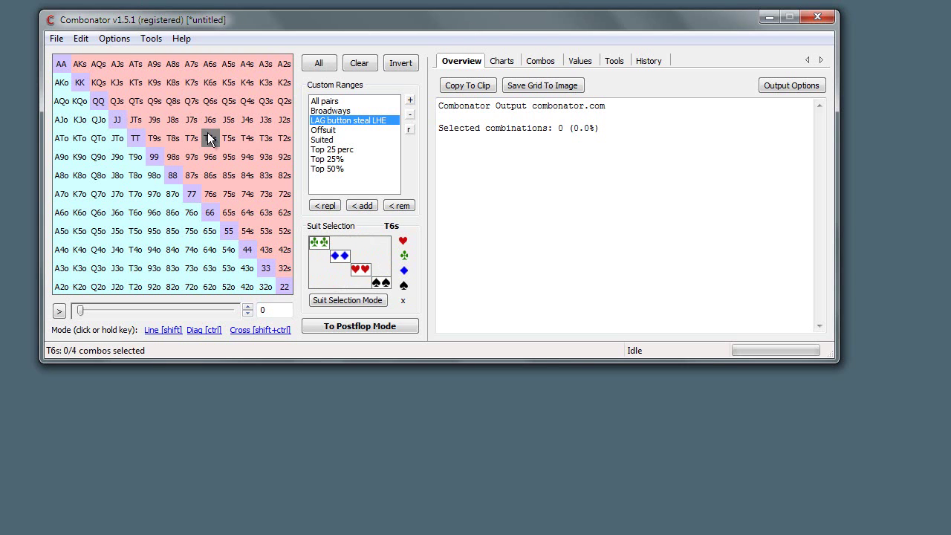
- Select the hands T8o, 96o and 65s in the grid, leaving 86s unselected
left_click(135, 176)
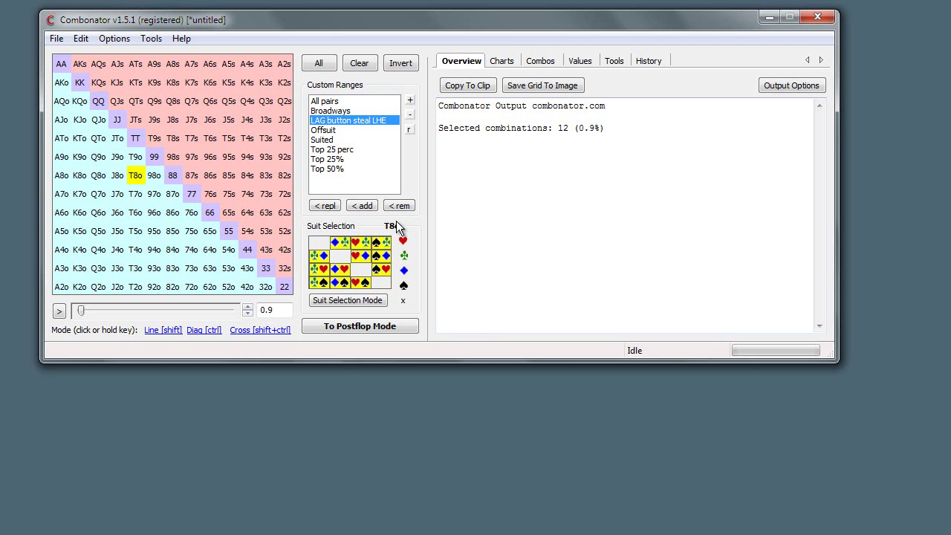
left_click(212, 176)
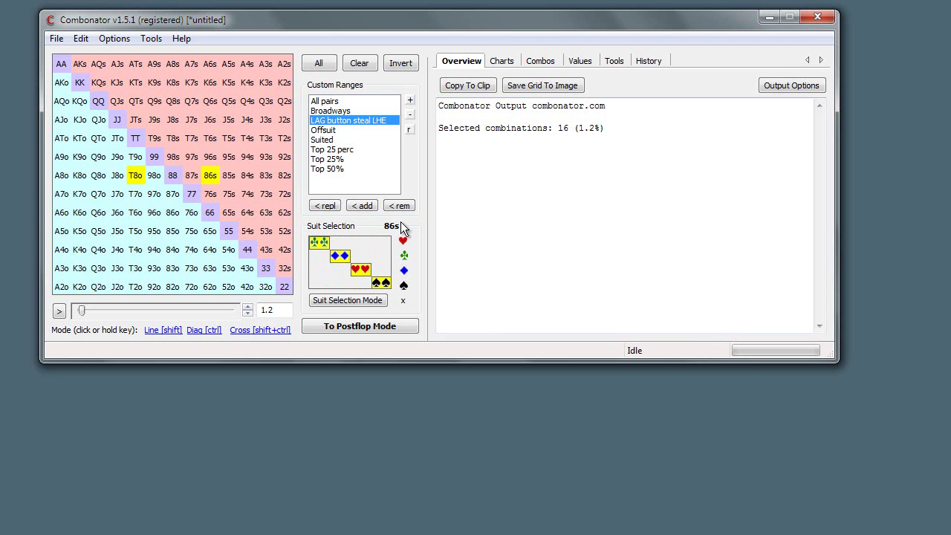
left_click(210, 176)
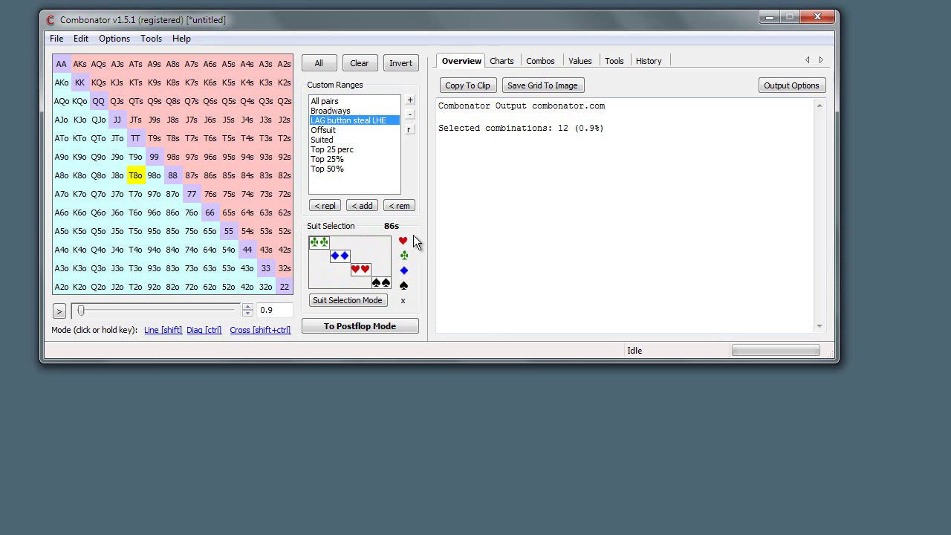
left_click(157, 212)
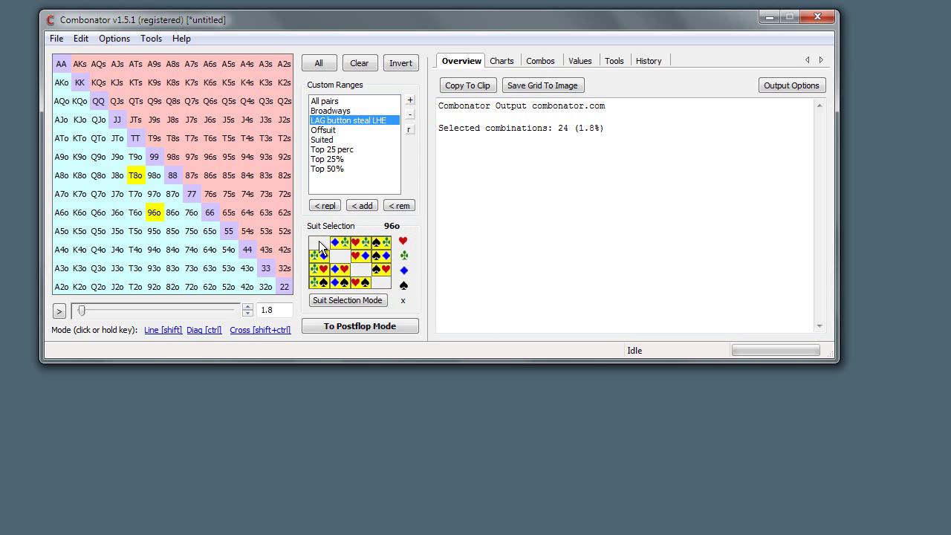
left_click(231, 216)
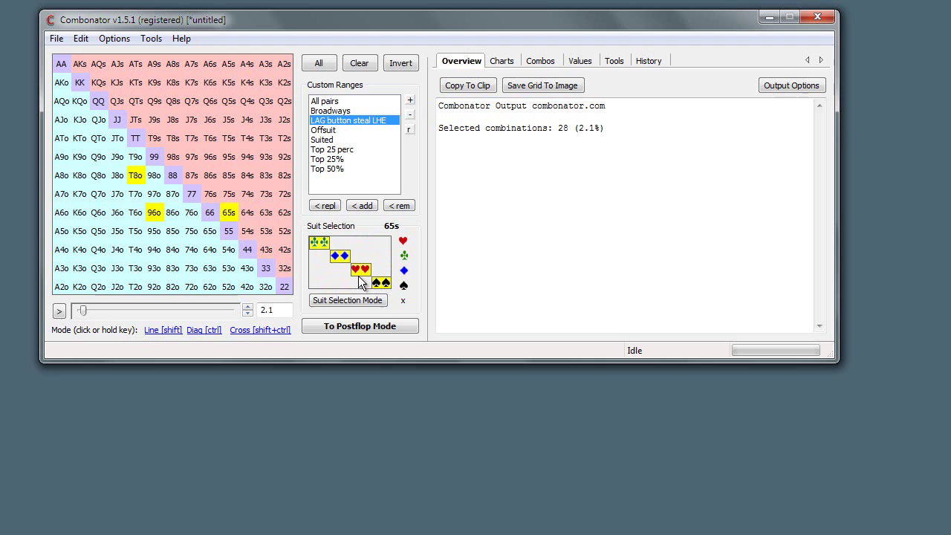
- Deselect the club, diamond, heart and spade combinations of 65s one by one
left_click(321, 245)
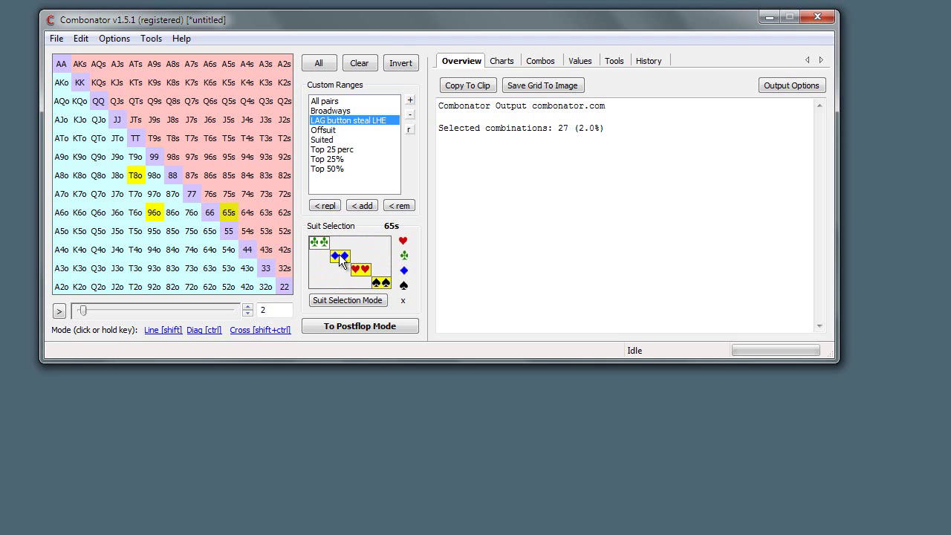
left_click(339, 255)
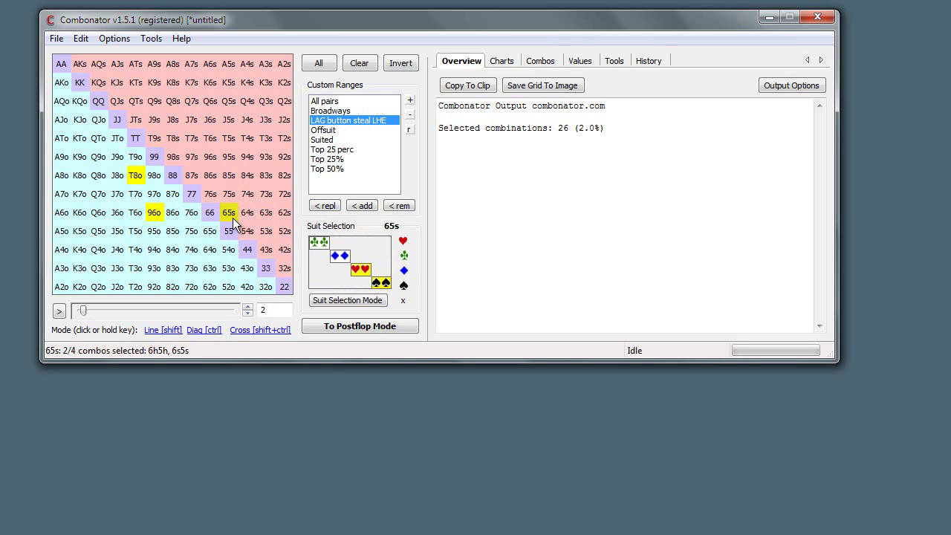
left_click(360, 270)
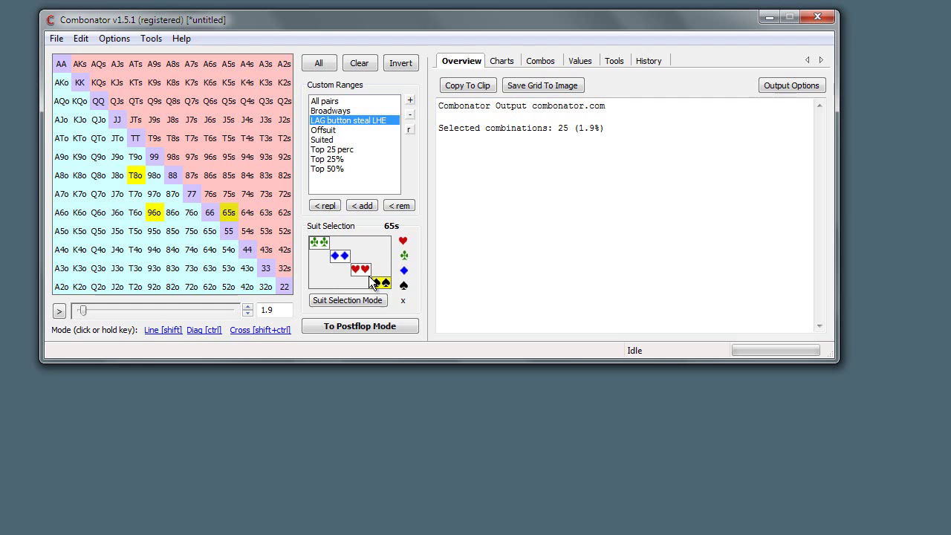
left_click(381, 289)
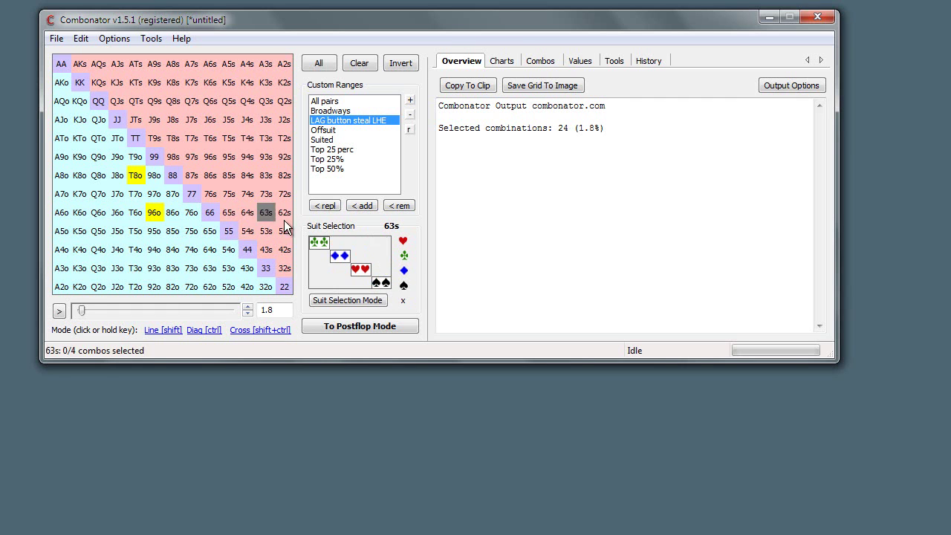
- Reselect all four suit combinations of 65s, from spades back to clubs
left_click(376, 287)
left_click(360, 269)
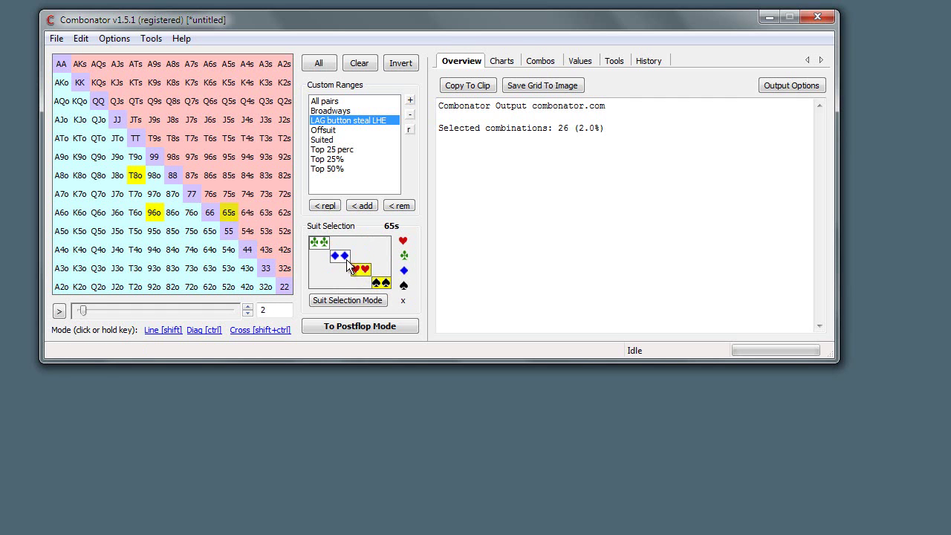
left_click(339, 256)
left_click(319, 243)
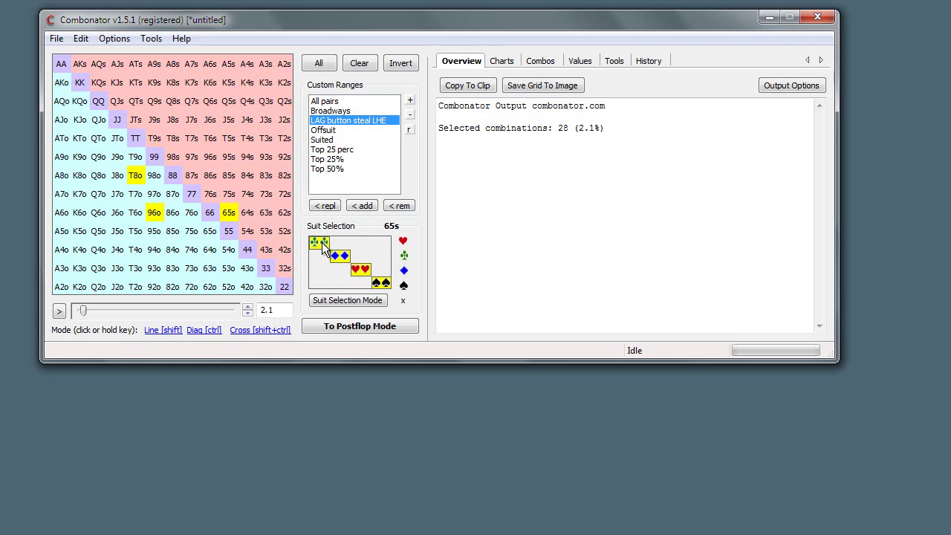
- Add 85o to the range and deselect its six suit combinations that contain no club
left_click(173, 231)
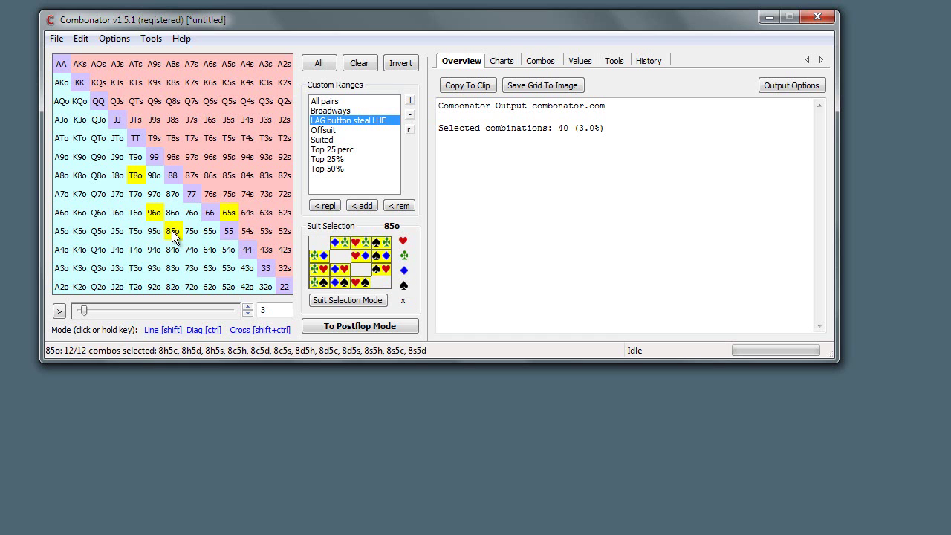
left_click(382, 255)
left_click(381, 269)
left_click(360, 255)
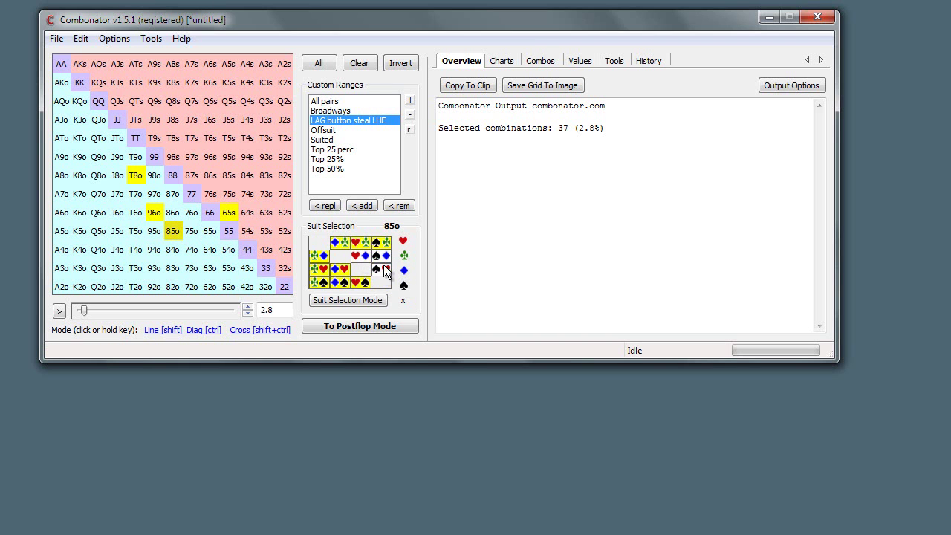
left_click(360, 282)
left_click(339, 283)
left_click(342, 268)
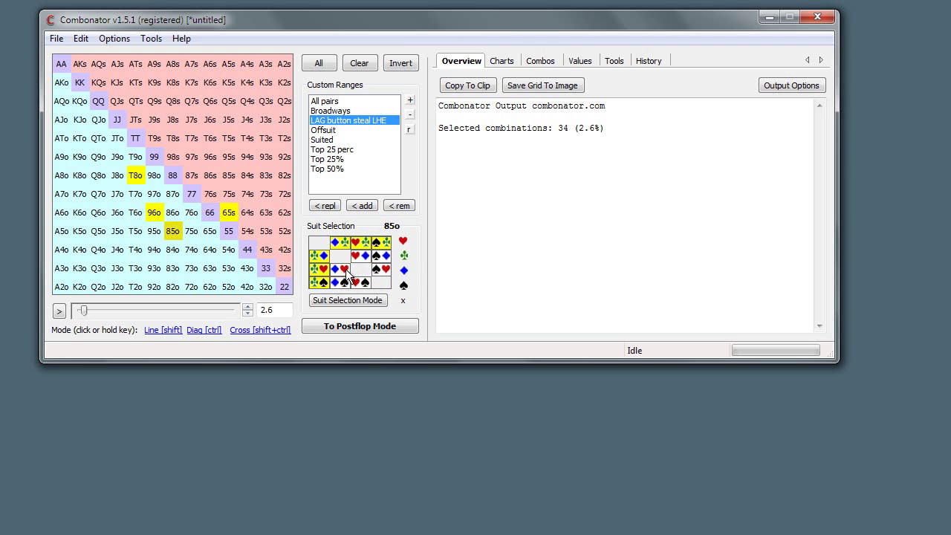
- Restore the six deselected diamond, heart and spade combinations of 85o
left_click(346, 272)
left_click(340, 282)
left_click(381, 268)
left_click(381, 256)
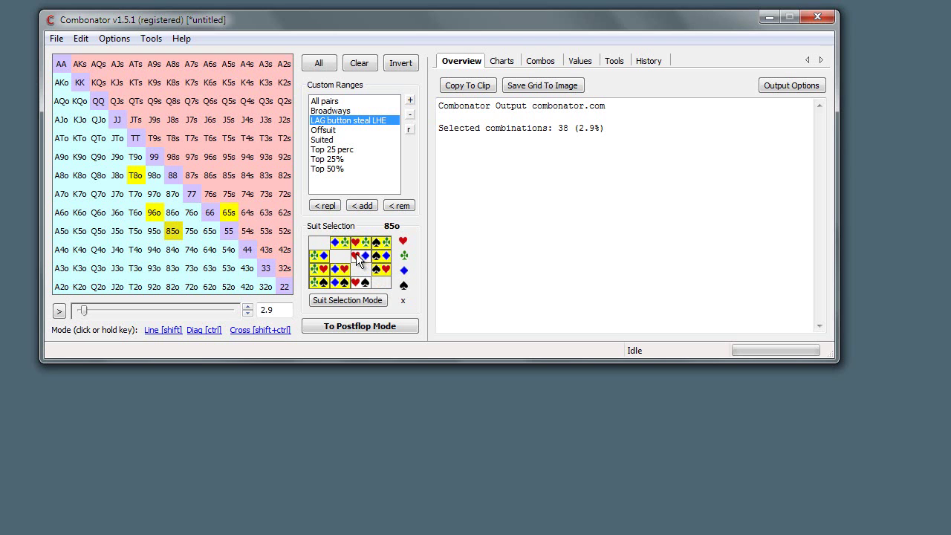
left_click(358, 256)
left_click(362, 282)
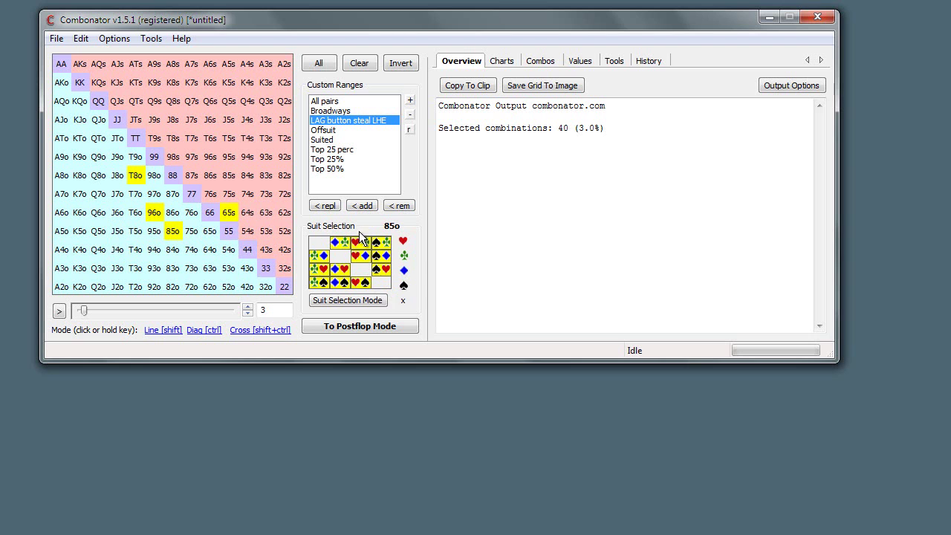
- Clear the suits of 85o, select its combinations containing a heart, and toggle the ones pairing a heart with a spade
left_click(403, 301)
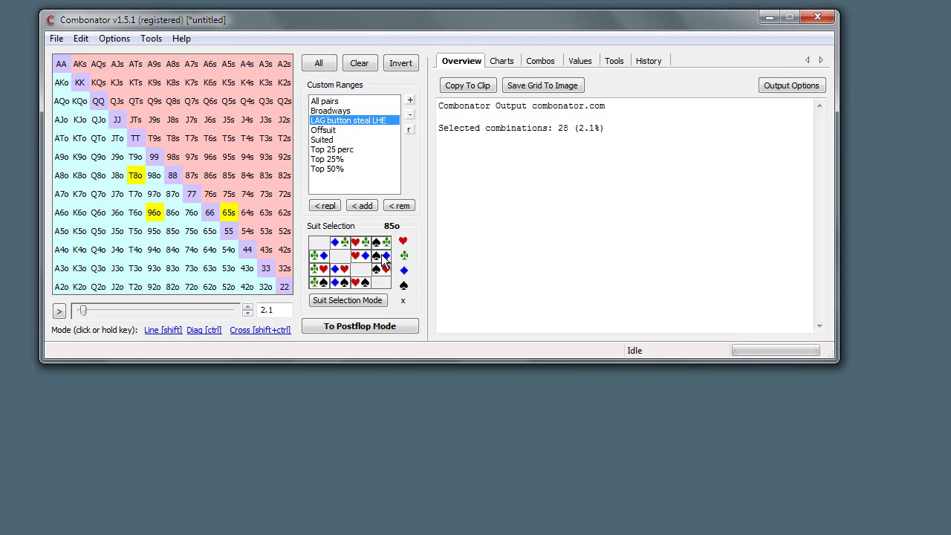
left_click(403, 242)
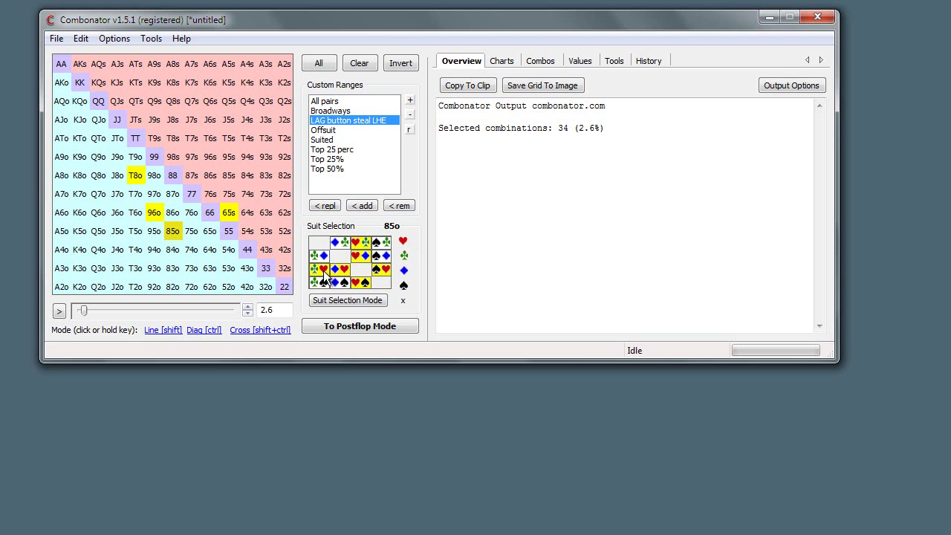
left_click(369, 285)
left_click(381, 269)
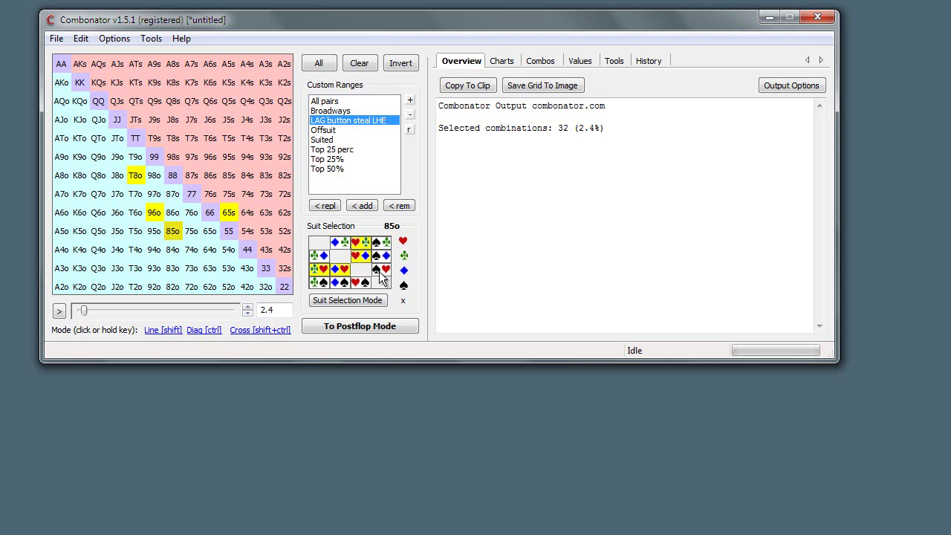
left_click(380, 272)
- Clear the whole hand selection and turn on suit selection mode with no suit combinations chosen
left_click(359, 64)
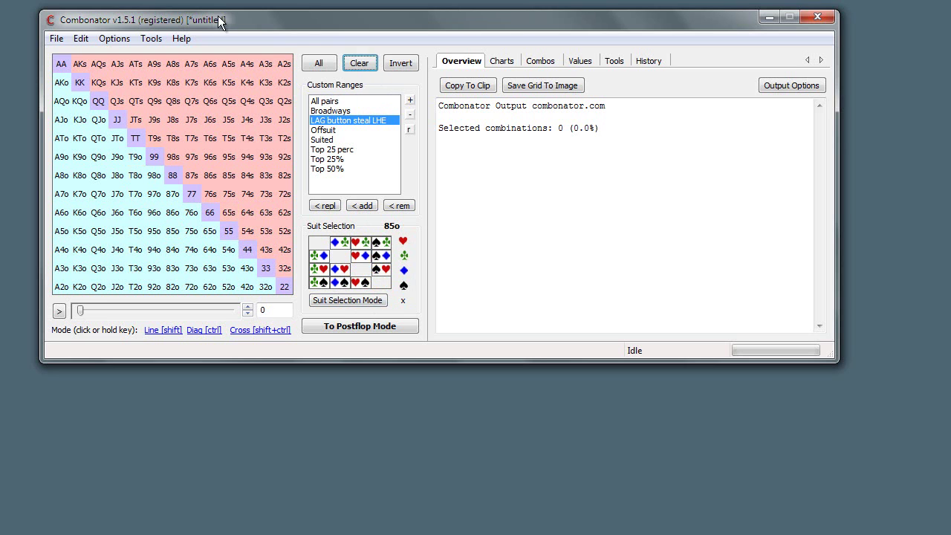
left_click(363, 299)
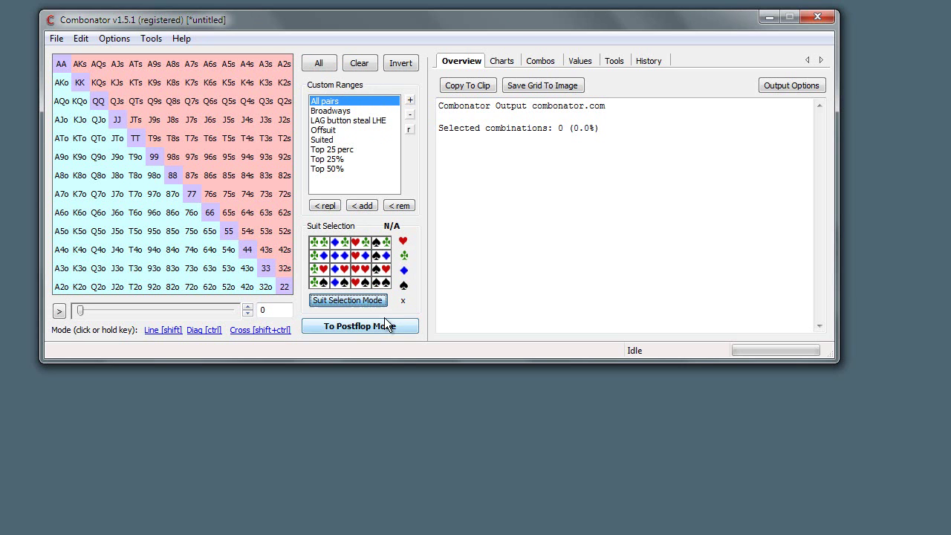
left_click(354, 301)
left_click(350, 300)
mouse_move(380, 282)
left_mouse_down()
mouse_move(364, 286)
mouse_move(364, 245)
mouse_move(345, 276)
mouse_move(320, 278)
left_mouse_up()
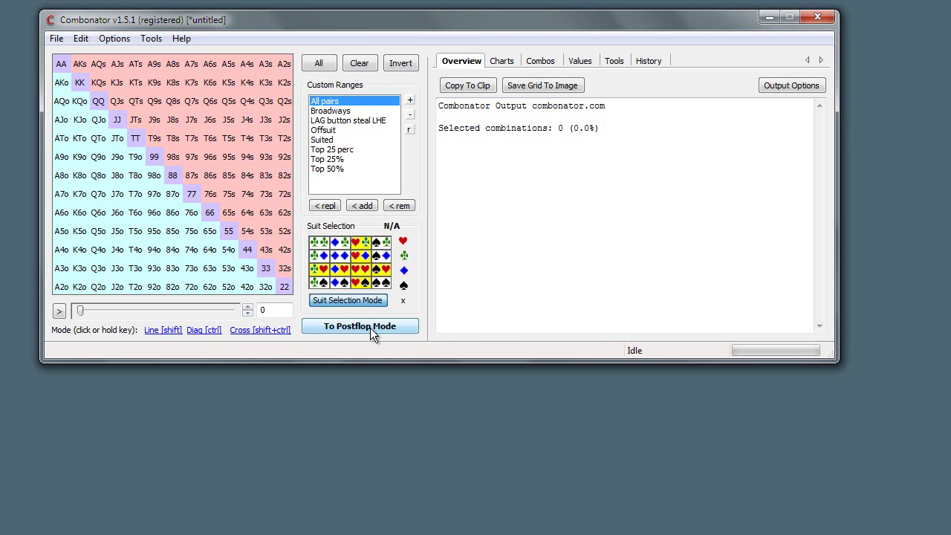
left_click(404, 301)
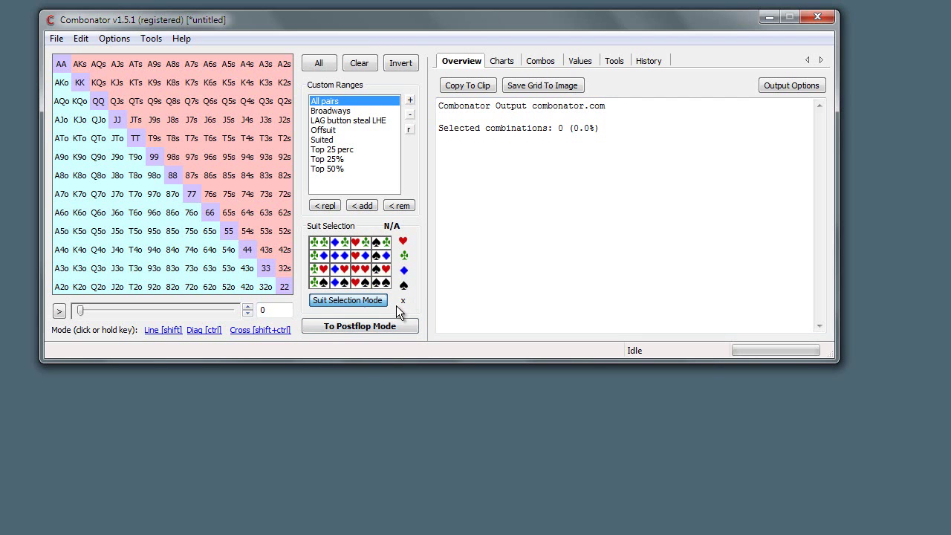
- Restrict the suit selection to combinations containing a heart or a club, and add 85s, 75s, 74s and 64s
left_click(402, 243)
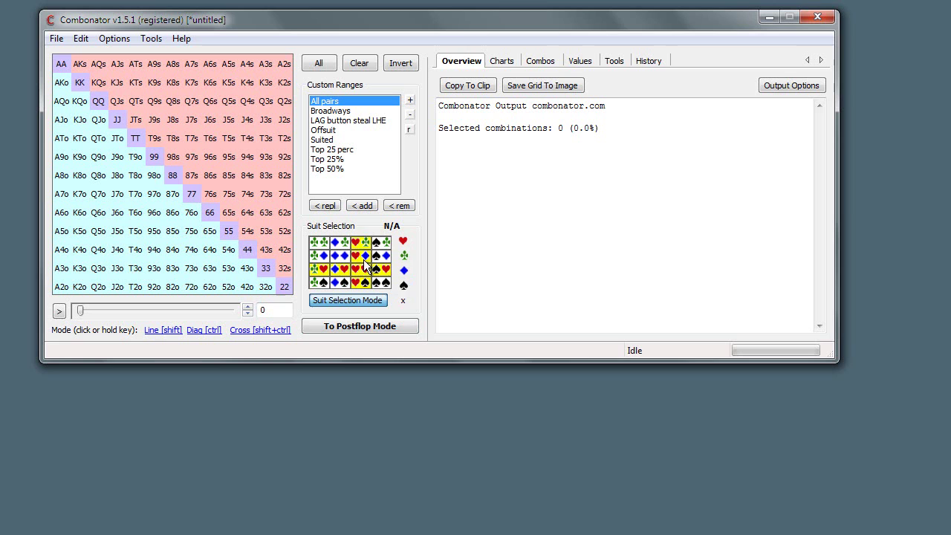
left_click(405, 258)
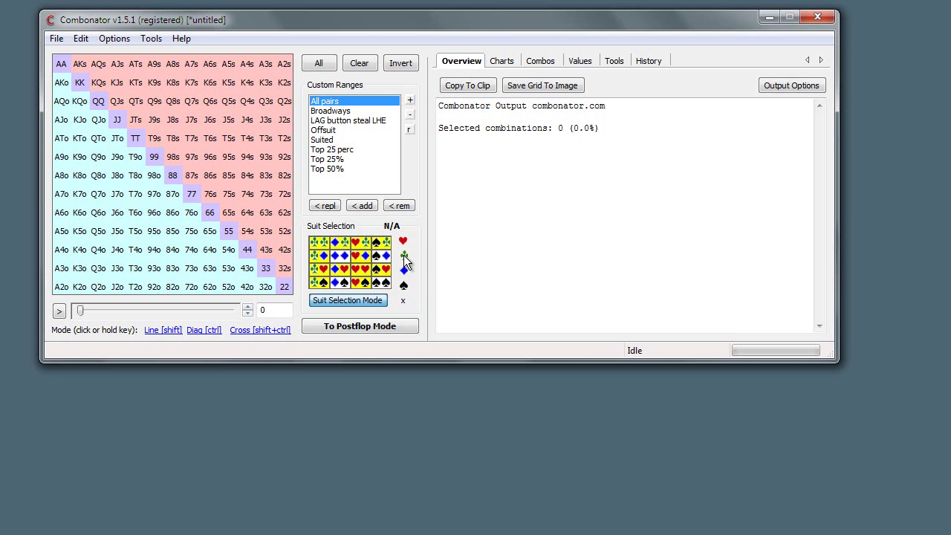
left_click(228, 175)
left_click(228, 194)
left_click(247, 194)
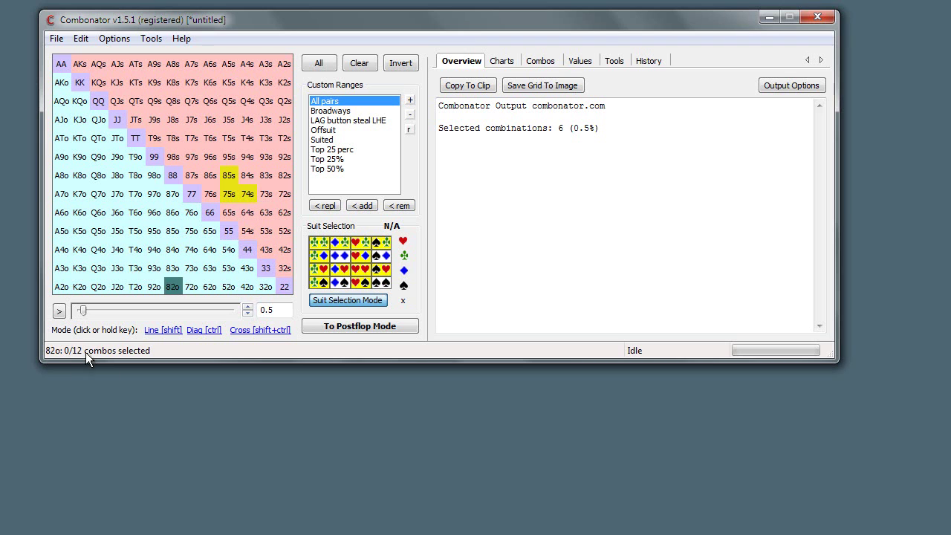
left_click(248, 211)
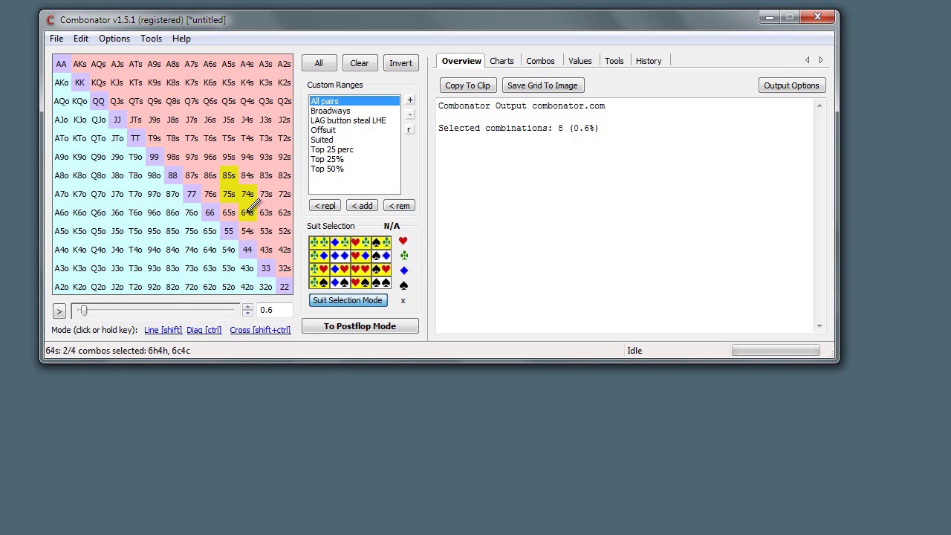
- Add 75o, 76o, the pairs 66 through TT, and the suited hands T9s–T6s, 98s–95s and 87s–86s with the chosen suits
left_click(192, 229)
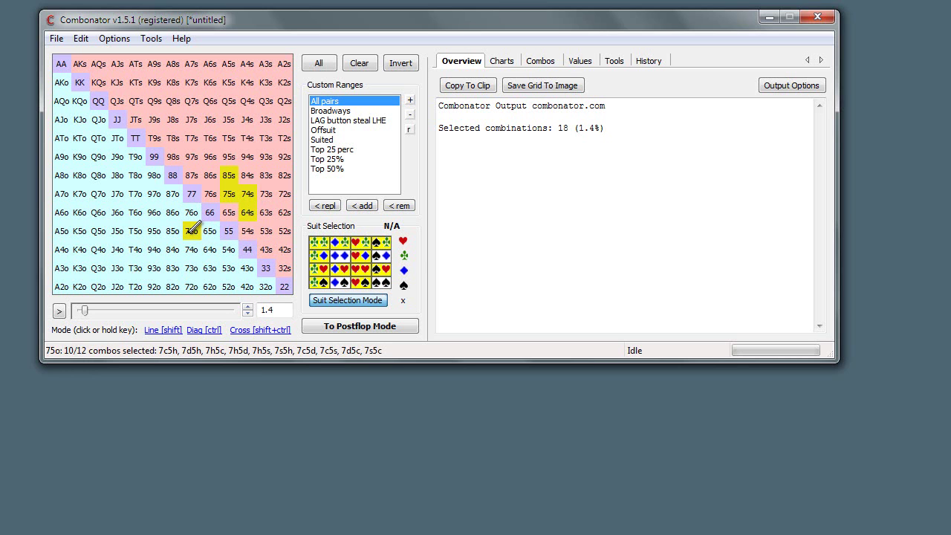
left_click(192, 212)
left_click(209, 212)
left_click(192, 194)
left_click(179, 173)
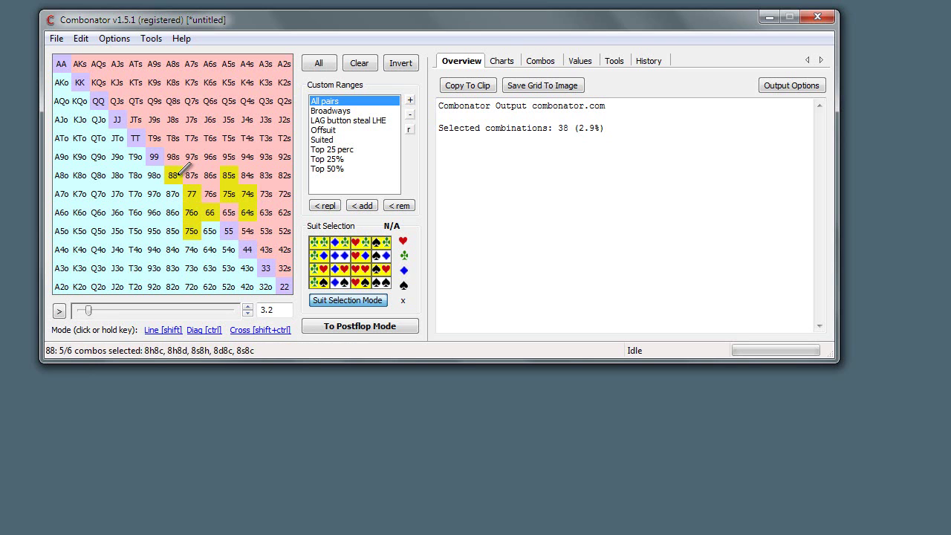
left_click(154, 156)
left_click(136, 138)
mouse_move(154, 138)
left_mouse_down()
mouse_move(209, 138)
mouse_move(187, 149)
mouse_move(227, 154)
mouse_move(192, 176)
left_mouse_up()
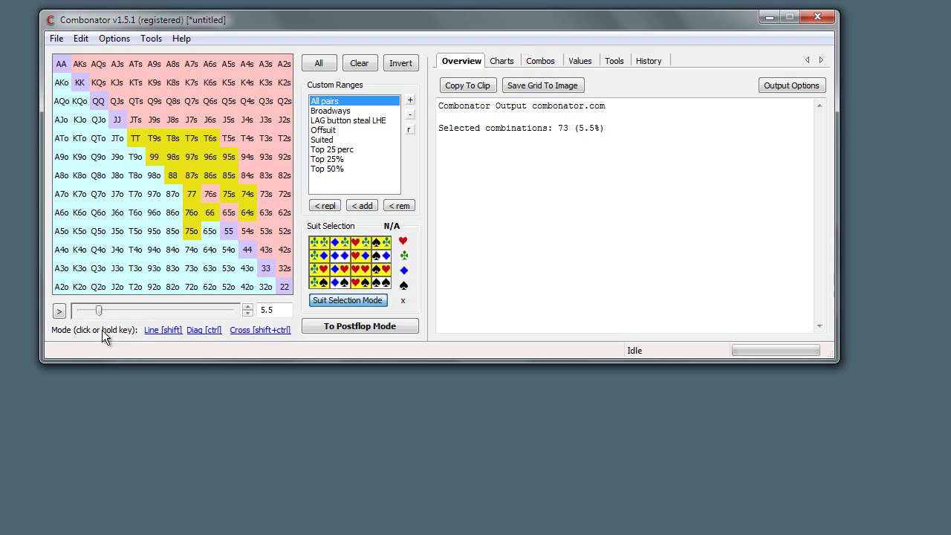
- Use line mode to add the suited rows down to A2s, K3s, Q4s, J5s and T5s, and leave line mode
left_click(162, 329)
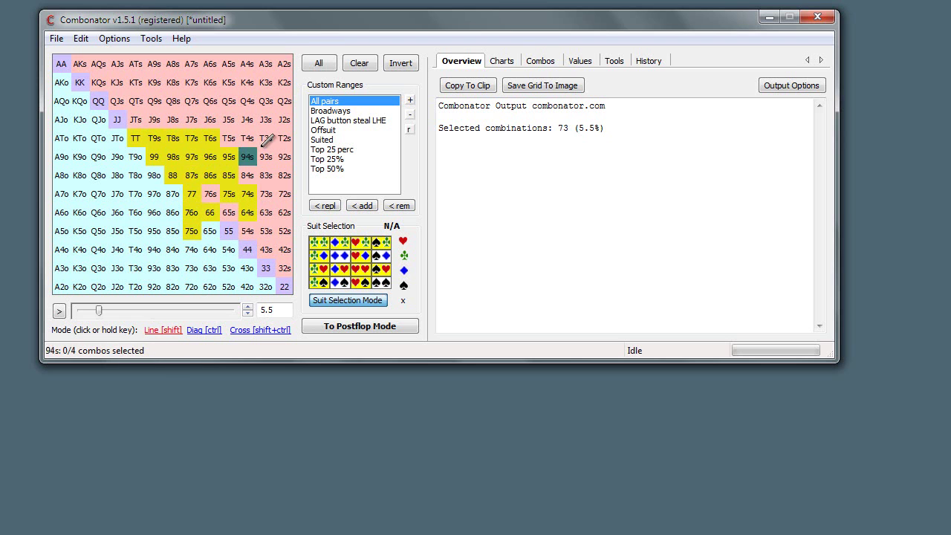
left_click(285, 64)
left_click(265, 82)
left_click(247, 101)
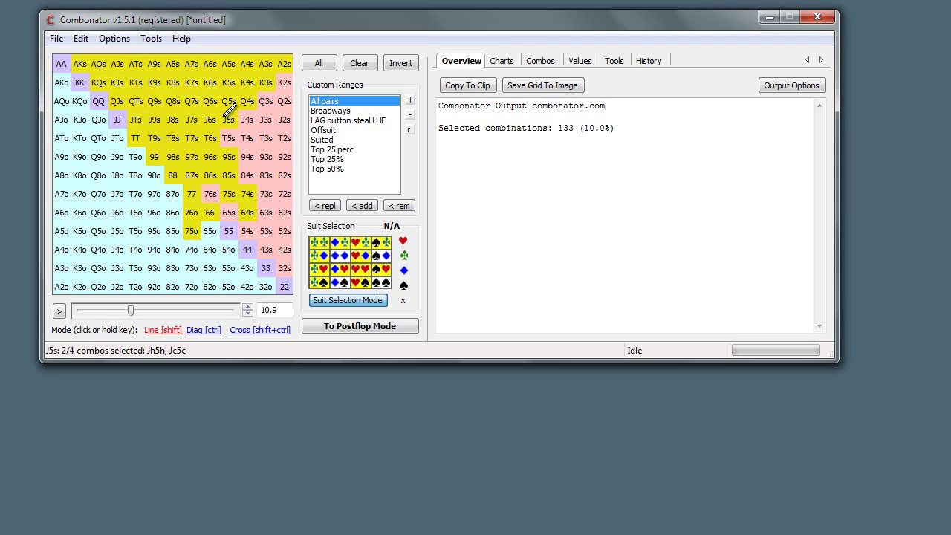
left_click(228, 119)
left_click(228, 138)
left_click(172, 330)
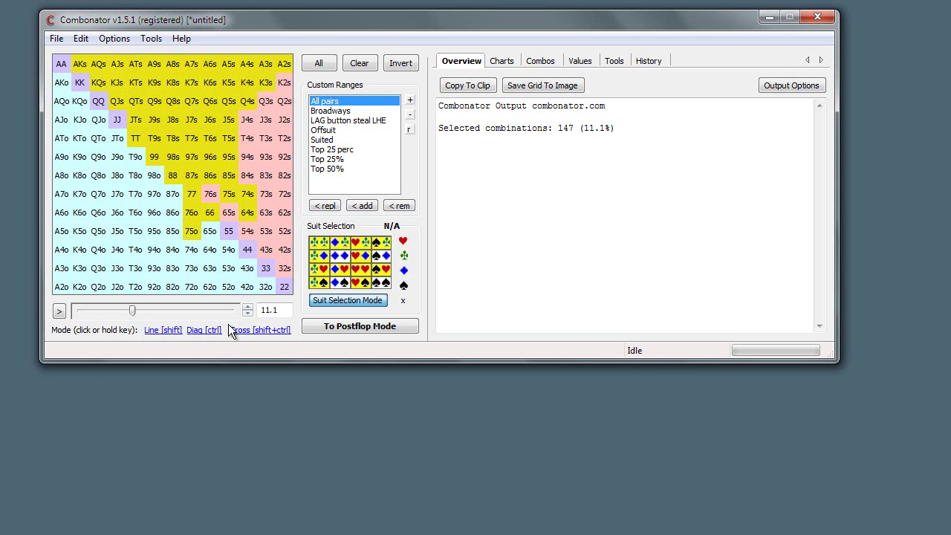
- Turn off suit selection mode and add 54s with all of its suits
left_click(331, 300)
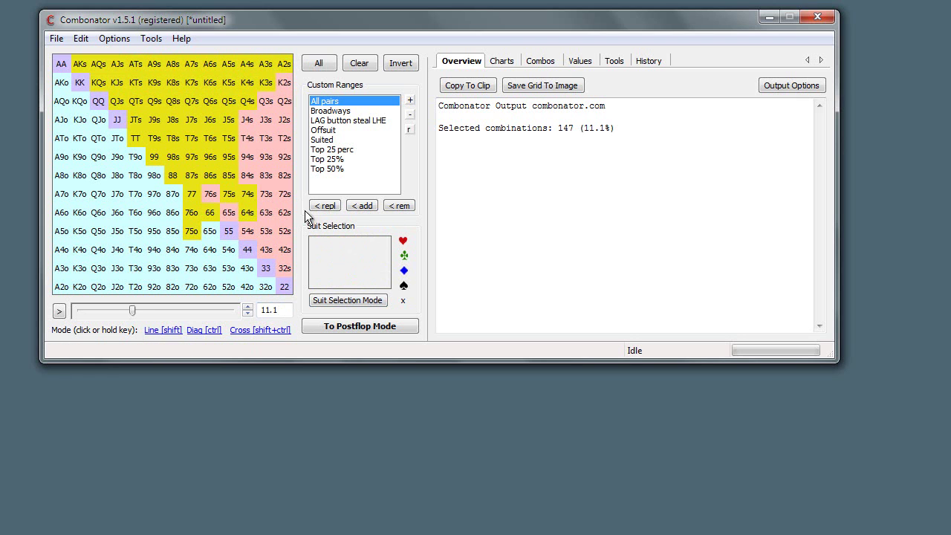
left_click(250, 231)
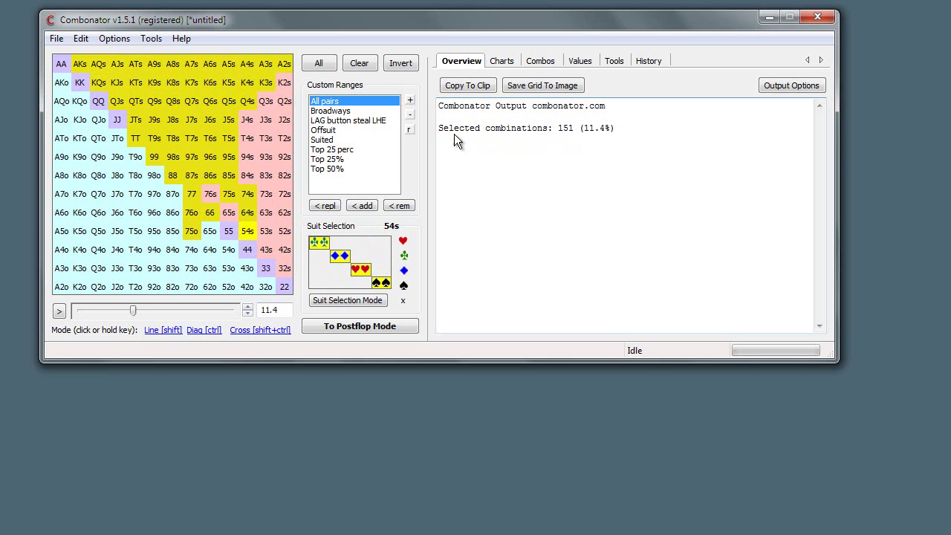
- Toggle the diamond, heart and spade combinations of 54s off and back on
left_click(339, 255)
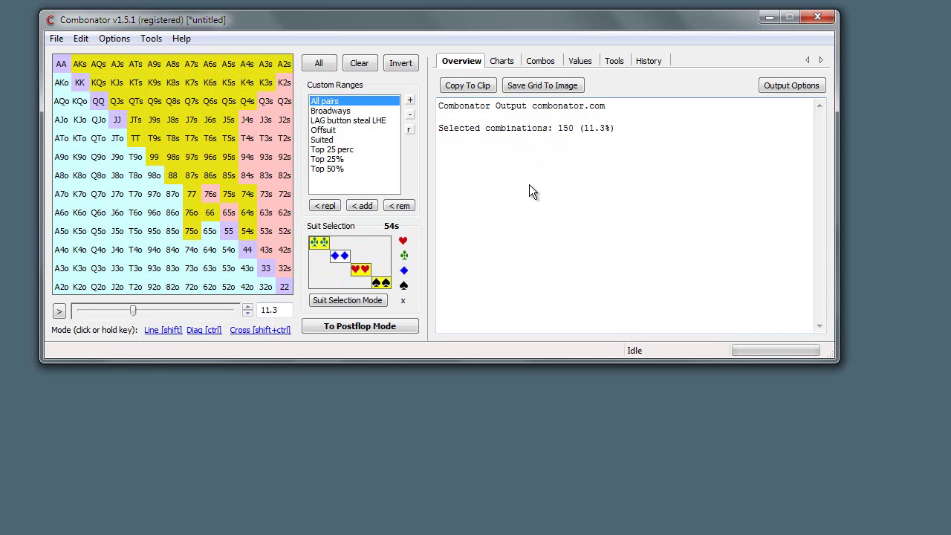
left_click(358, 270)
left_click(381, 282)
left_click(358, 270)
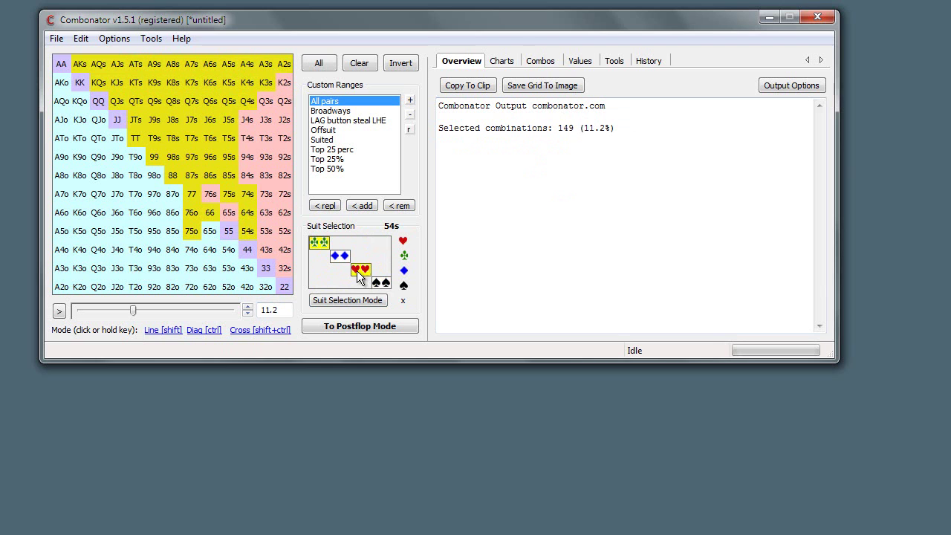
left_click(346, 259)
left_click(377, 281)
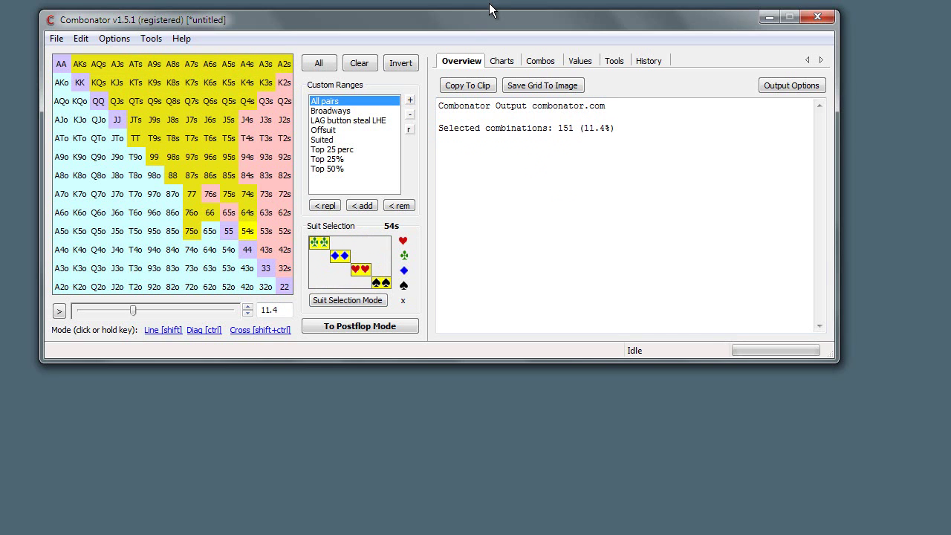